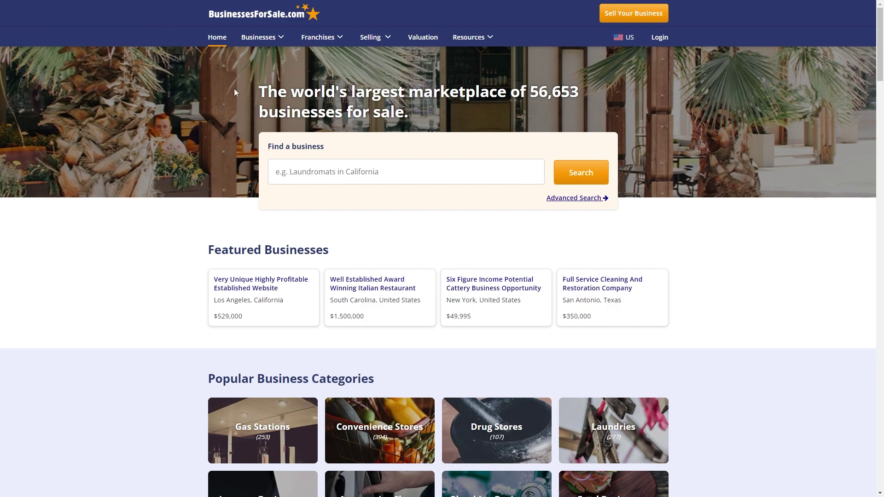
# Open the country chooser and select UK to browse UK businesses for sale
pyautogui.click(626, 37)
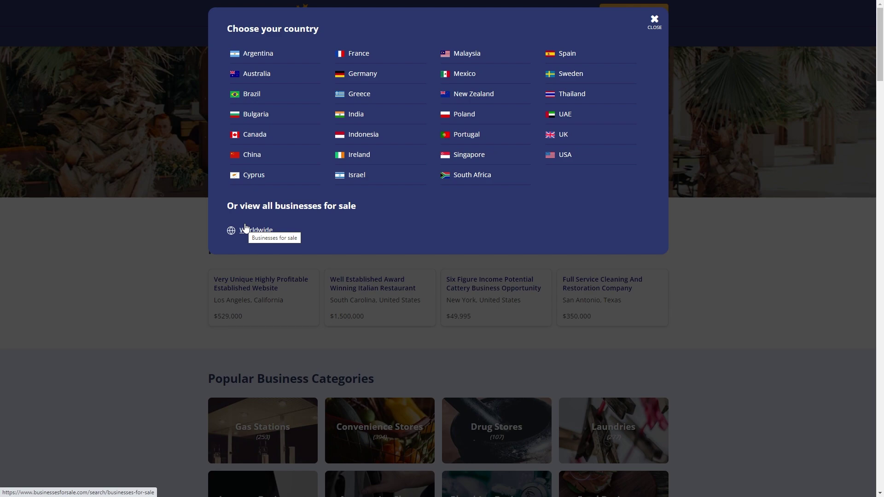
pyautogui.click(245, 229)
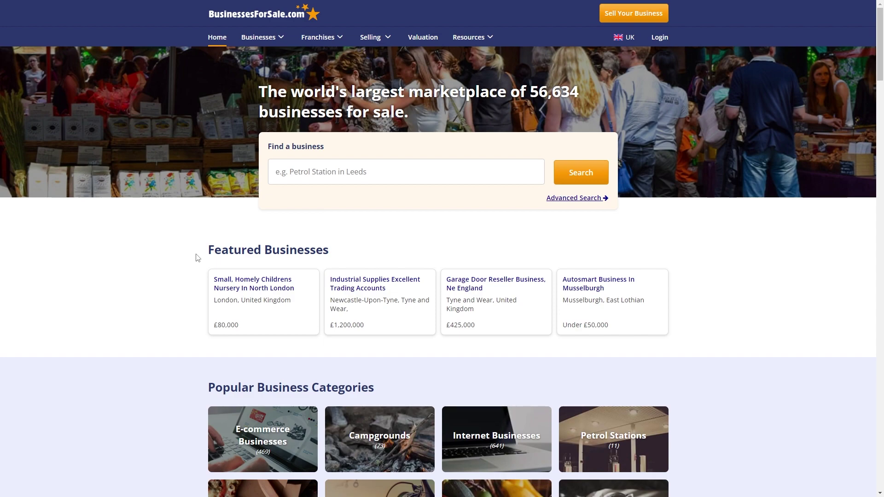
pyautogui.moveTo(200, 250); pyautogui.dragTo(338, 253)
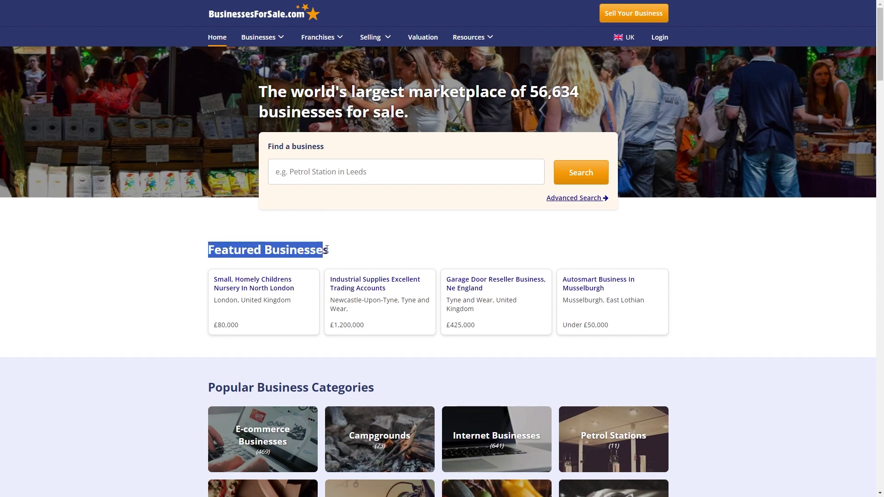
pyautogui.click(151, 255)
pyautogui.scroll(-3, 152, 256)
pyautogui.scroll(-2, 151, 256)
pyautogui.moveTo(211, 238); pyautogui.dragTo(375, 239)
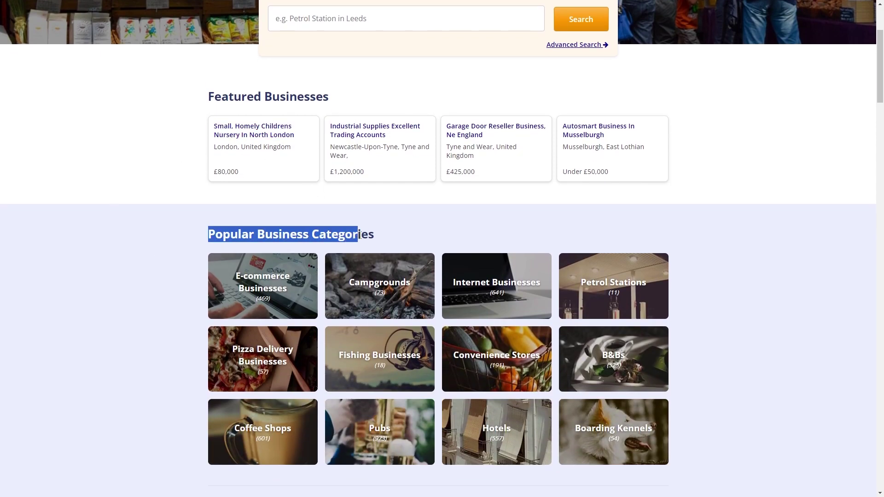
pyautogui.click(151, 261)
pyautogui.scroll(-3, 113, 263)
pyautogui.scroll(5, 114, 263)
pyautogui.scroll(3, 386, 97)
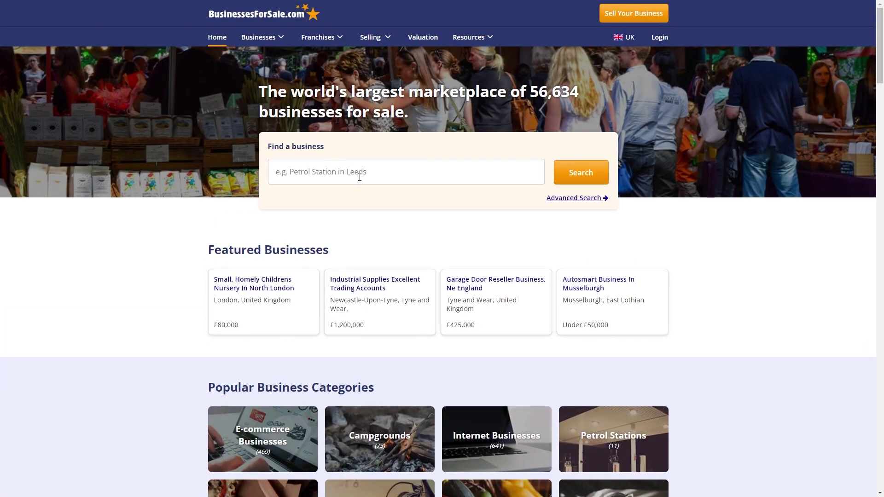
pyautogui.scroll(-3, 353, 164)
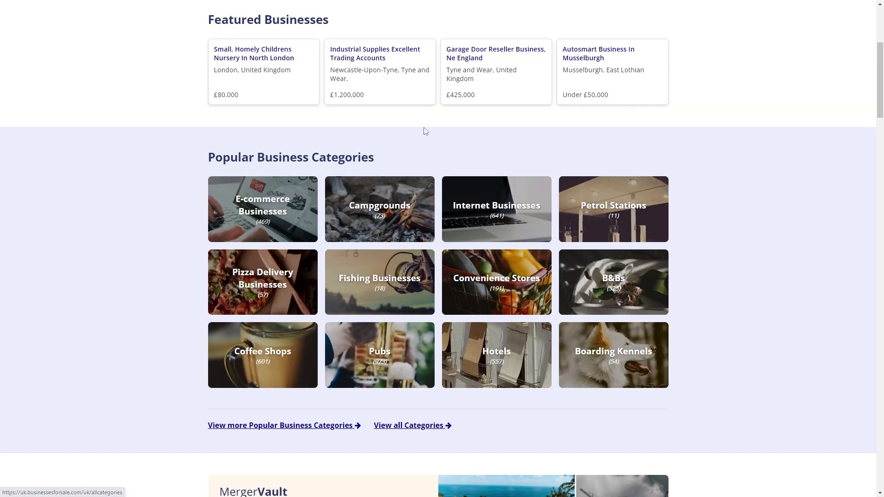
# Open the Coffee Shops category (598 results) and review the first listing's location and asking price
pyautogui.click(266, 360)
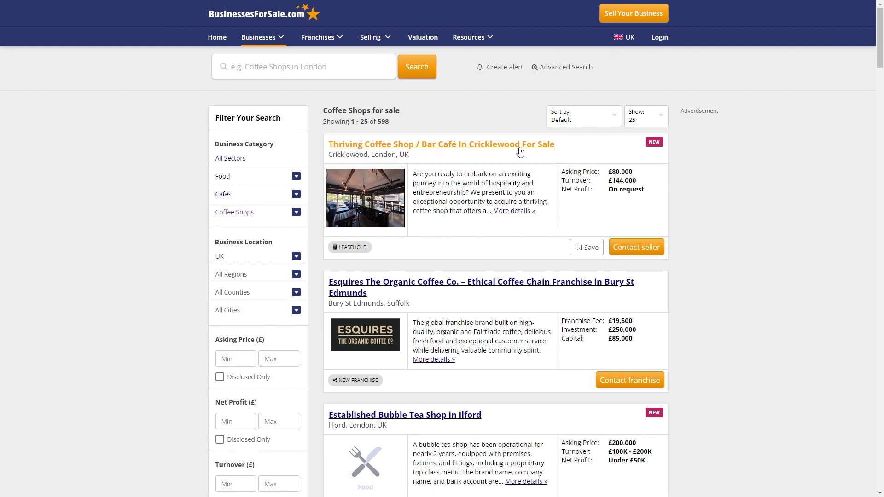
pyautogui.moveTo(329, 154)
pyautogui.mouseDown()
pyautogui.moveTo(405, 155)
pyautogui.moveTo(526, 211)
pyautogui.mouseUp()
pyautogui.click(425, 173)
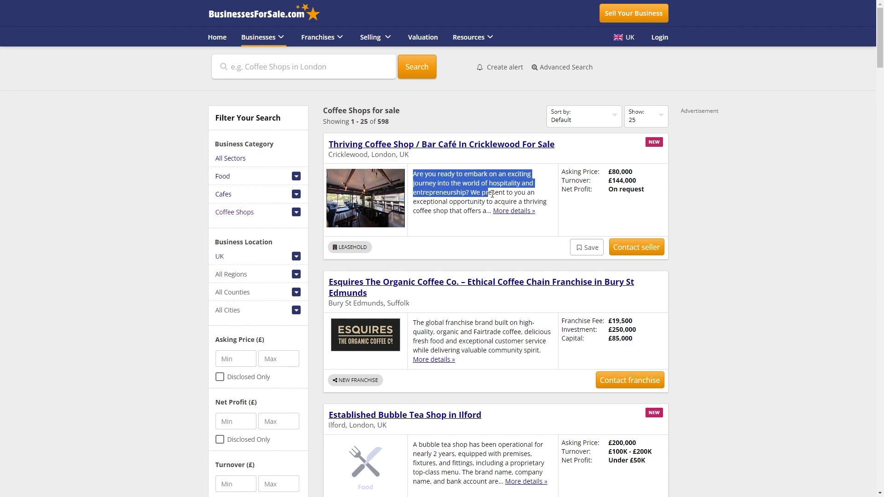
pyautogui.click(515, 188)
pyautogui.moveTo(562, 171); pyautogui.dragTo(608, 172)
pyautogui.click(563, 182)
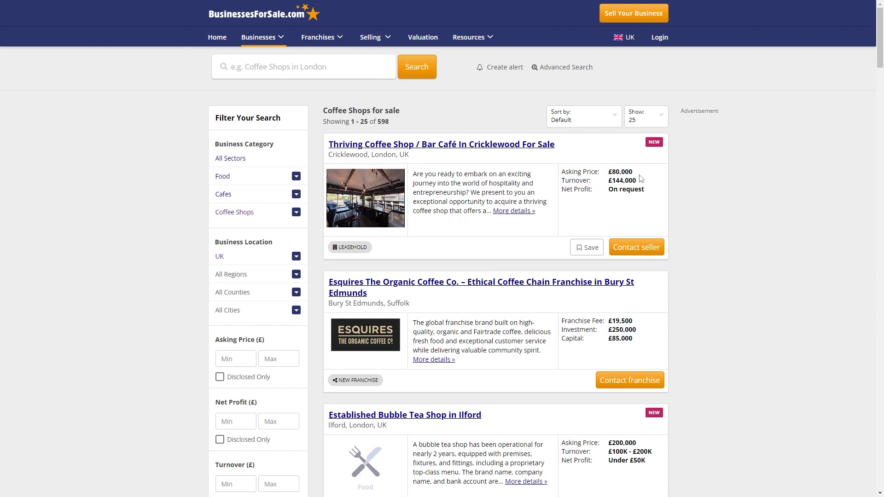
pyautogui.moveTo(564, 171); pyautogui.dragTo(646, 192)
pyautogui.click(658, 199)
pyautogui.click(639, 247)
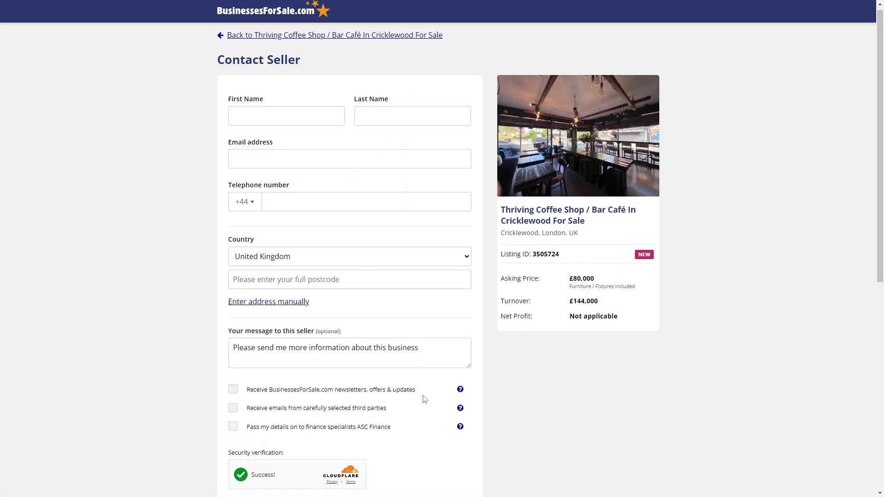
pyautogui.scroll(-3, 358, 242)
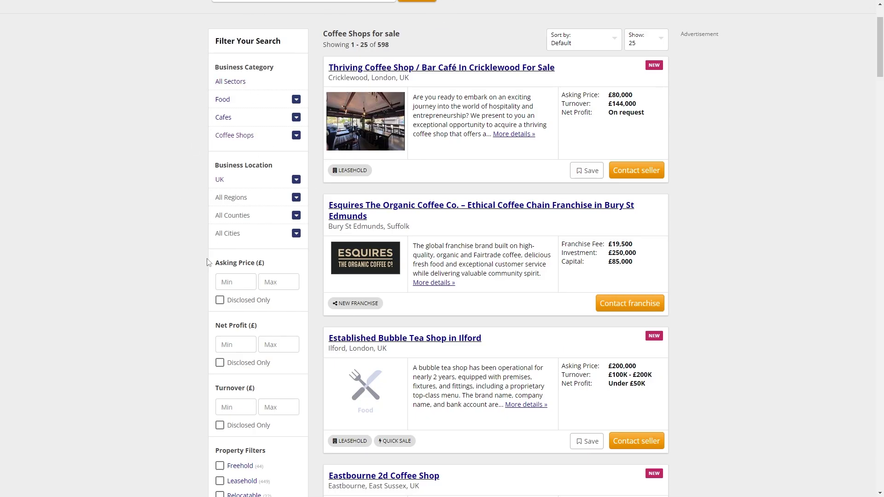
# Filter coffee shops to a minimum net profit of £100,000 and check the first result's profit
pyautogui.moveTo(215, 329); pyautogui.dragTo(263, 326)
pyautogui.click(236, 344)
pyautogui.write('10')
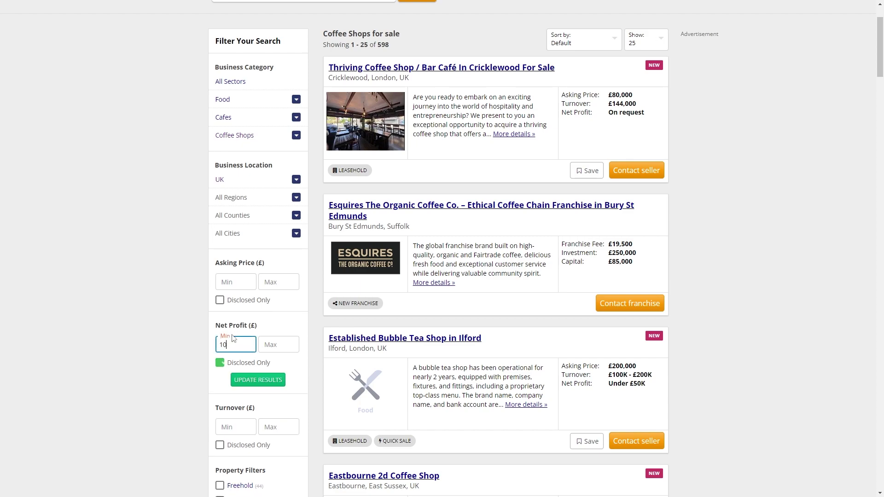
pyautogui.write('0000')
pyautogui.click(258, 380)
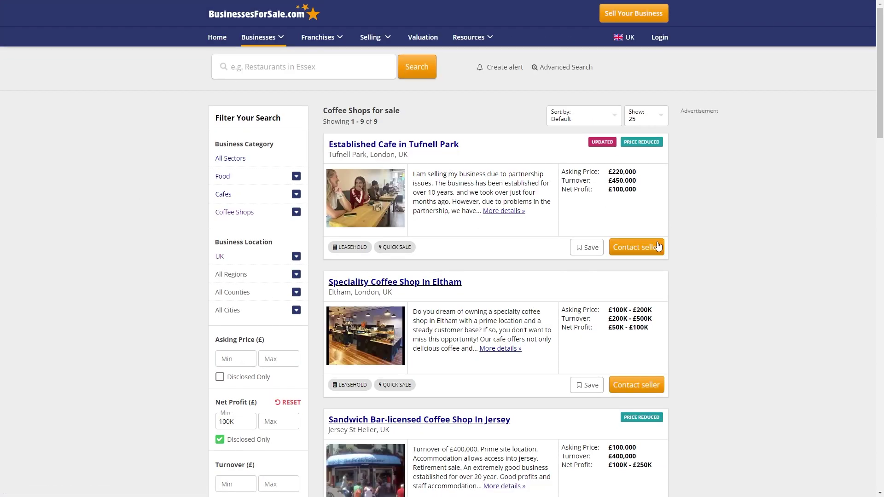
pyautogui.moveTo(615, 190); pyautogui.dragTo(637, 189)
pyautogui.scroll(-5, 629, 255)
# Open the Sandwich Bar-licensed Coffee Shop In Jersey listing and note its £66,000 leasehold rent
pyautogui.click(465, 115)
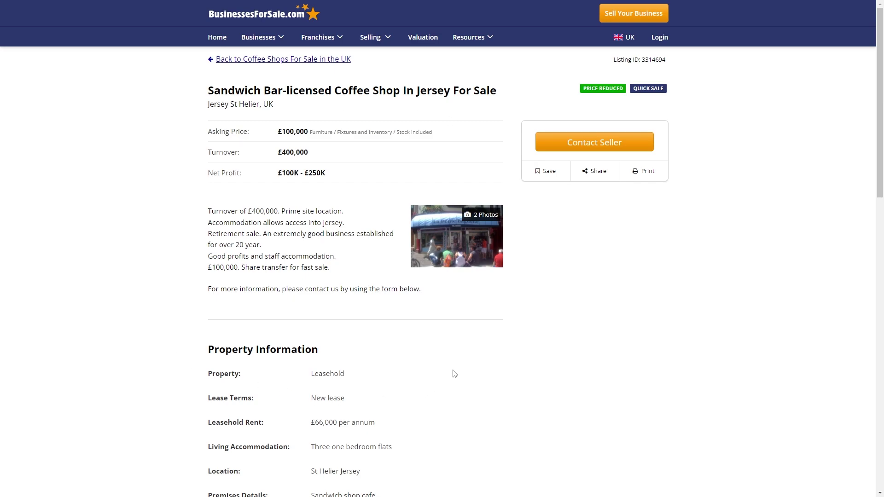
pyautogui.scroll(-2, 454, 378)
pyautogui.moveTo(203, 204); pyautogui.dragTo(312, 194)
pyautogui.click(345, 203)
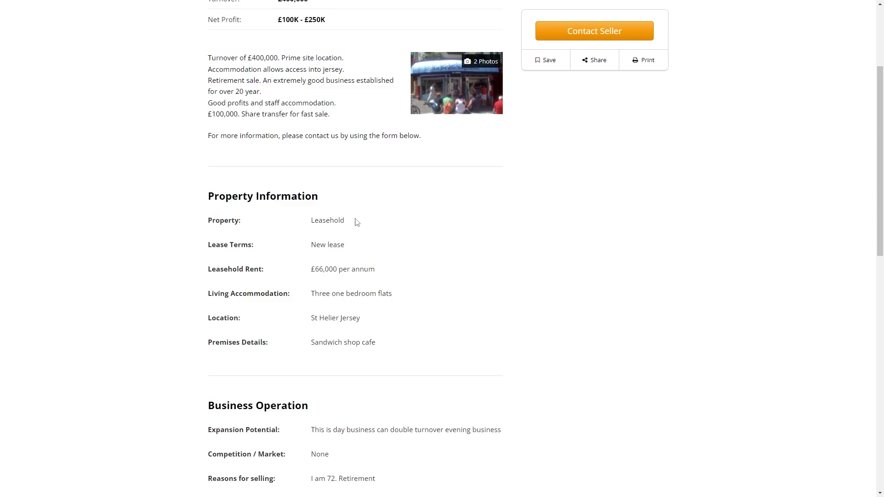
pyautogui.moveTo(309, 271); pyautogui.dragTo(342, 273)
pyautogui.scroll(-2, 419, 270)
pyautogui.moveTo(287, 253); pyautogui.dragTo(207, 31)
# Review the listing's property, operation, reason for selling and expansion details
pyautogui.click(318, 264)
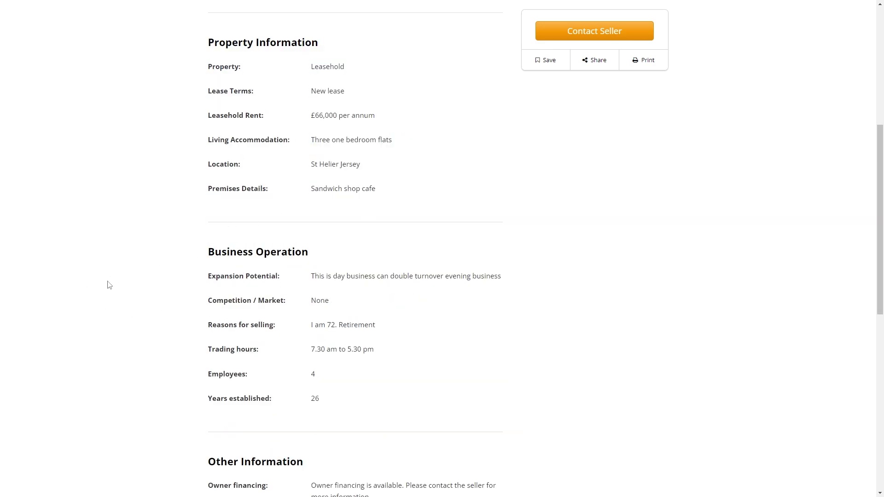
pyautogui.moveTo(211, 334)
pyautogui.mouseDown()
pyautogui.moveTo(235, 325)
pyautogui.moveTo(356, 325)
pyautogui.mouseUp()
pyautogui.click(256, 326)
pyautogui.click(269, 323)
pyautogui.moveTo(271, 325); pyautogui.dragTo(324, 319)
pyautogui.click(324, 320)
pyautogui.scroll(-4, 384, 350)
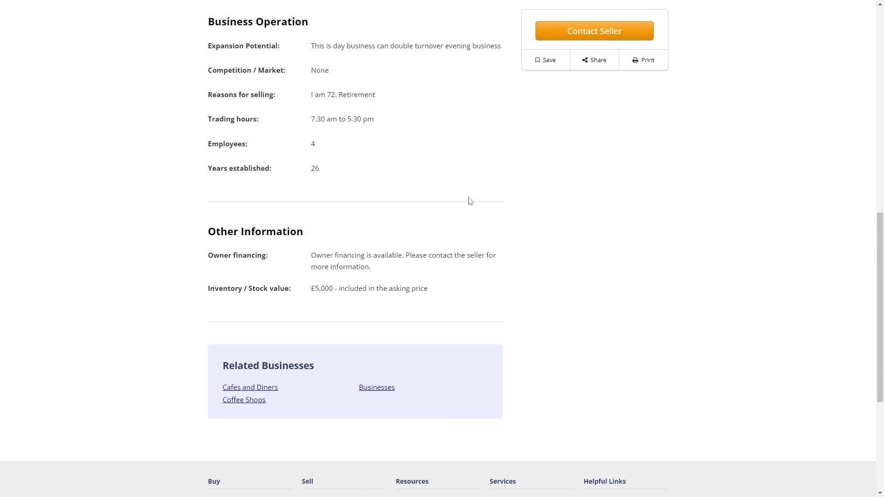
pyautogui.scroll(10, 469, 200)
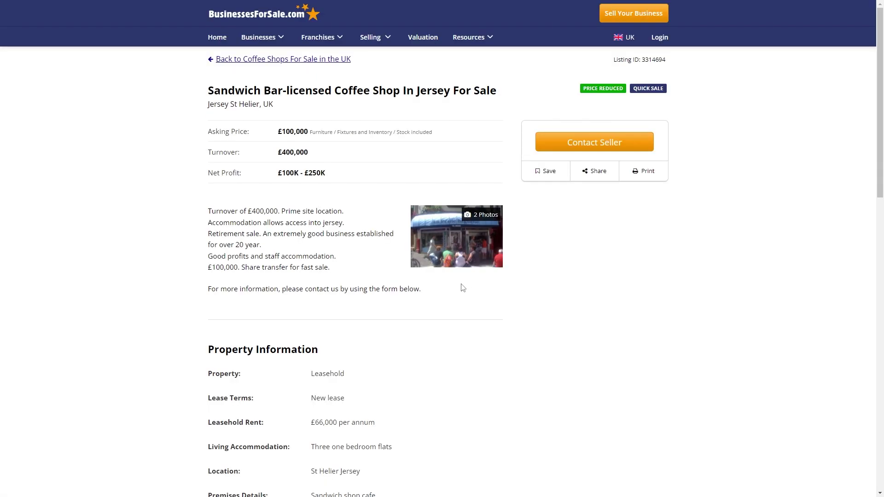